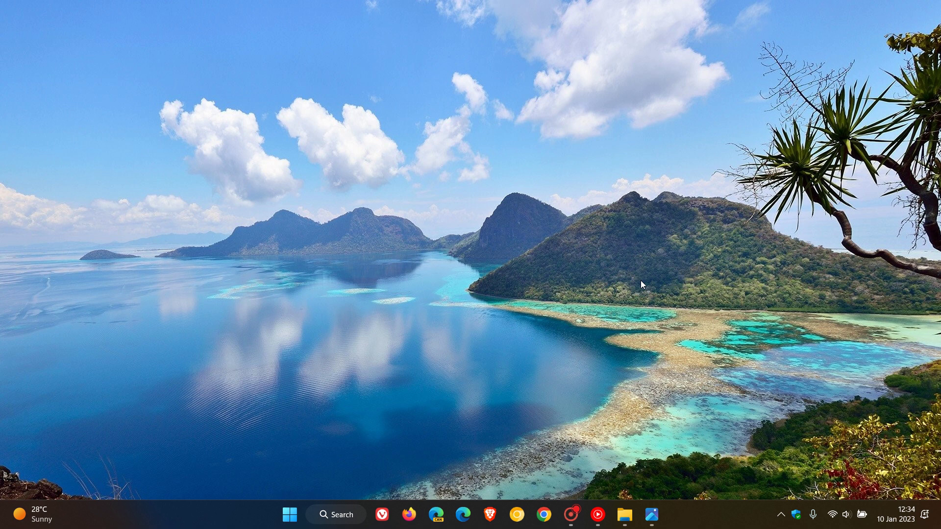
# - Launch File Explorer from the taskbar, view Pictures, then return to Home
pyautogui.click(625, 515)
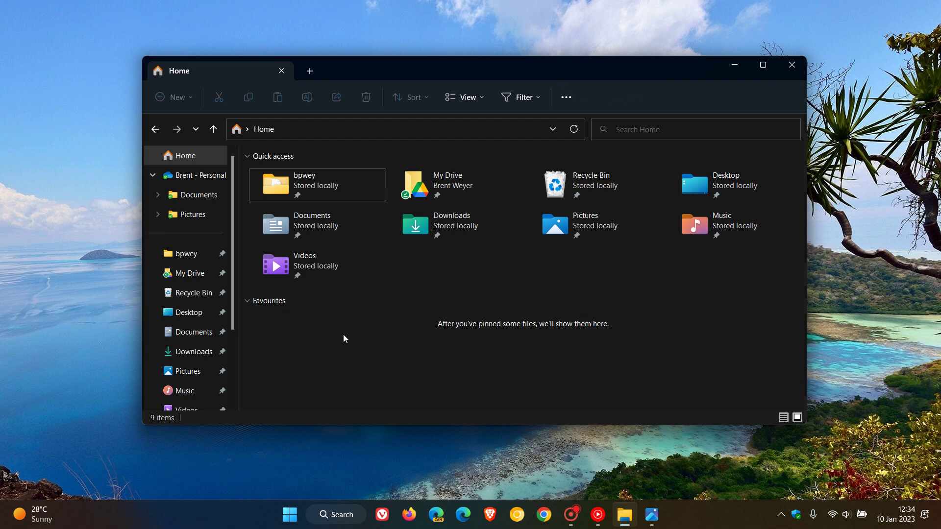
pyautogui.click(187, 371)
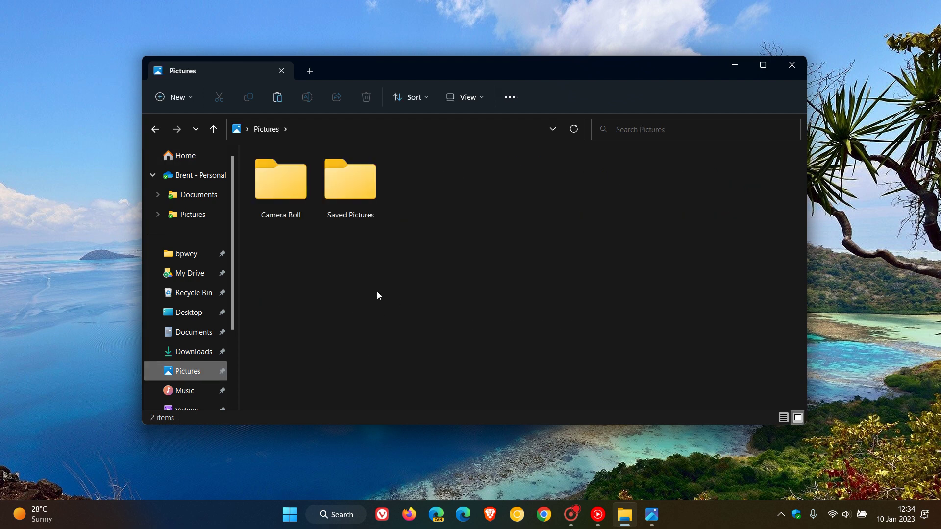
pyautogui.click(196, 163)
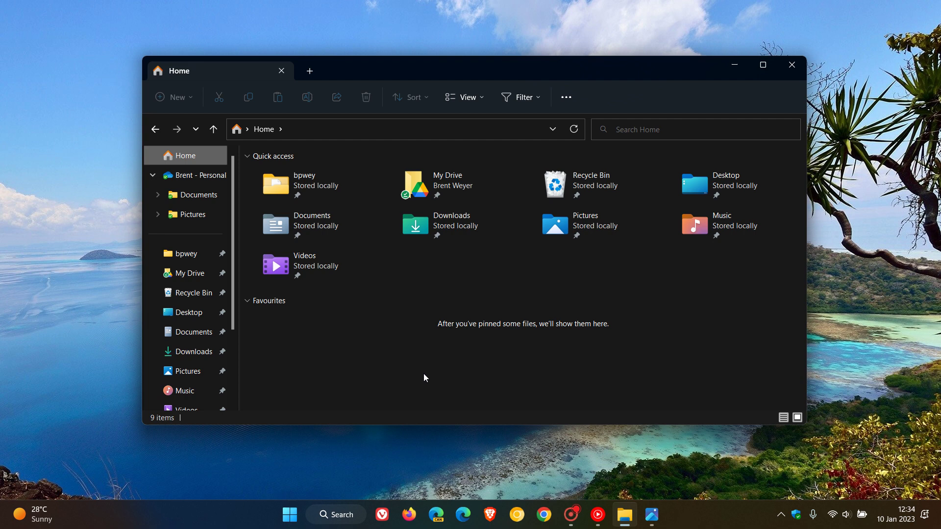
pyautogui.click(566, 99)
pyautogui.click(547, 255)
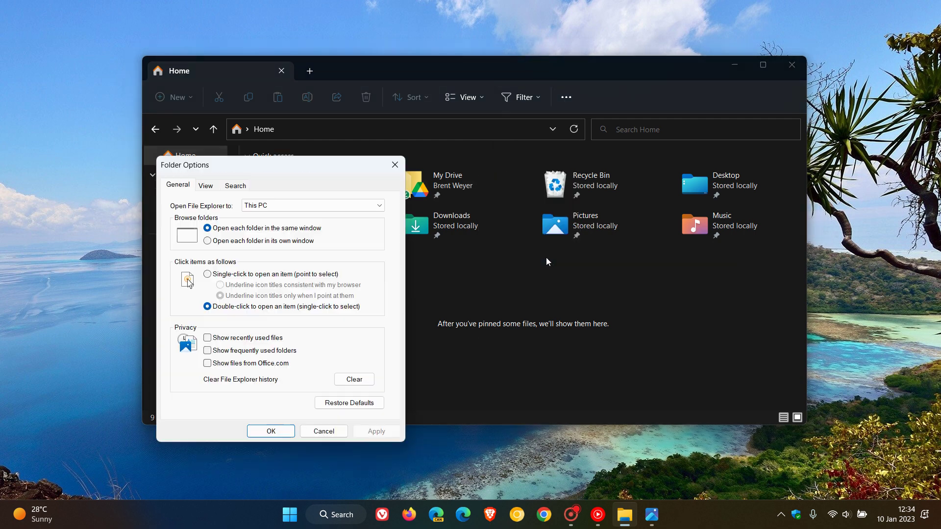
pyautogui.moveTo(324, 165); pyautogui.dragTo(567, 132)
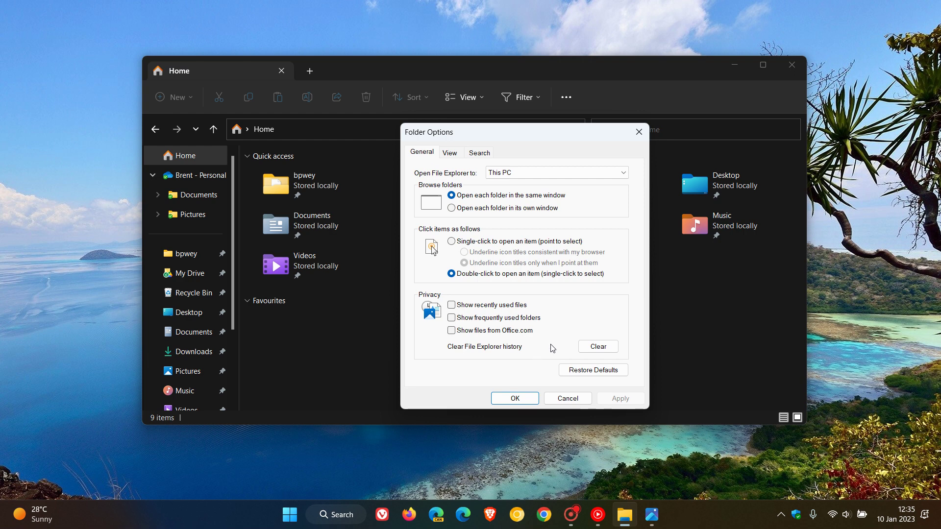
pyautogui.click(568, 399)
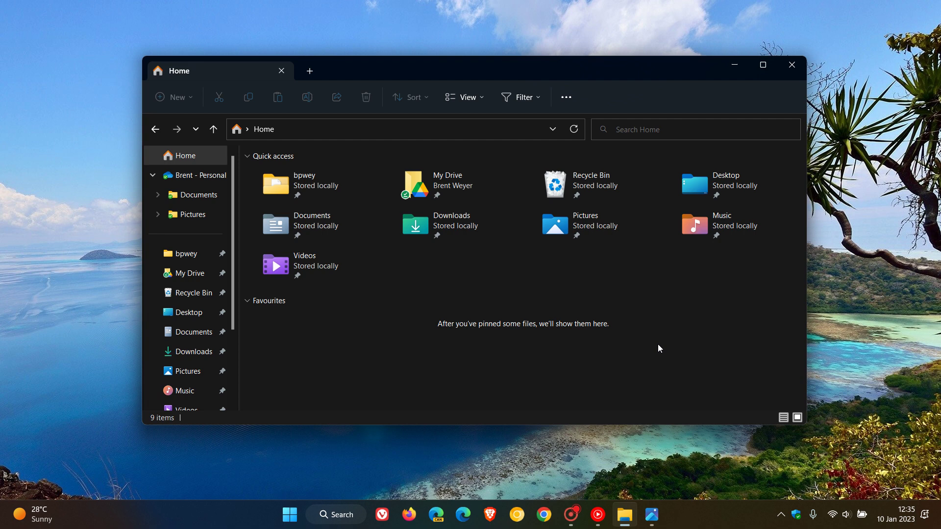
# - Select the planets (dark) image in Downloads and bring up its See more menu
pyautogui.click(566, 97)
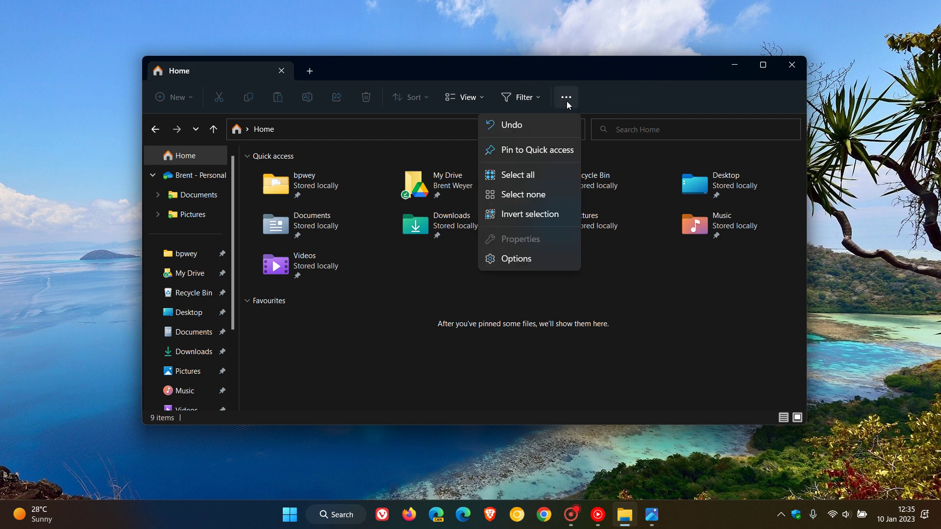
pyautogui.click(425, 376)
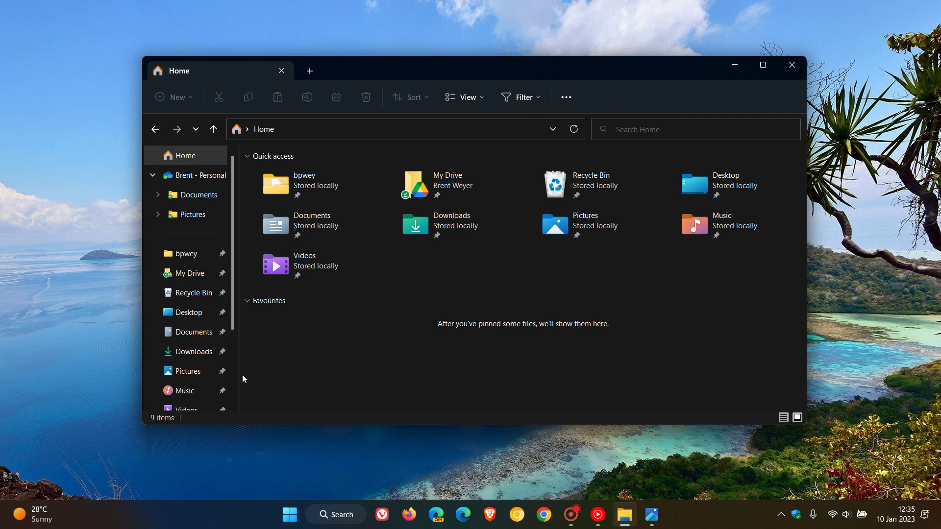
pyautogui.click(194, 352)
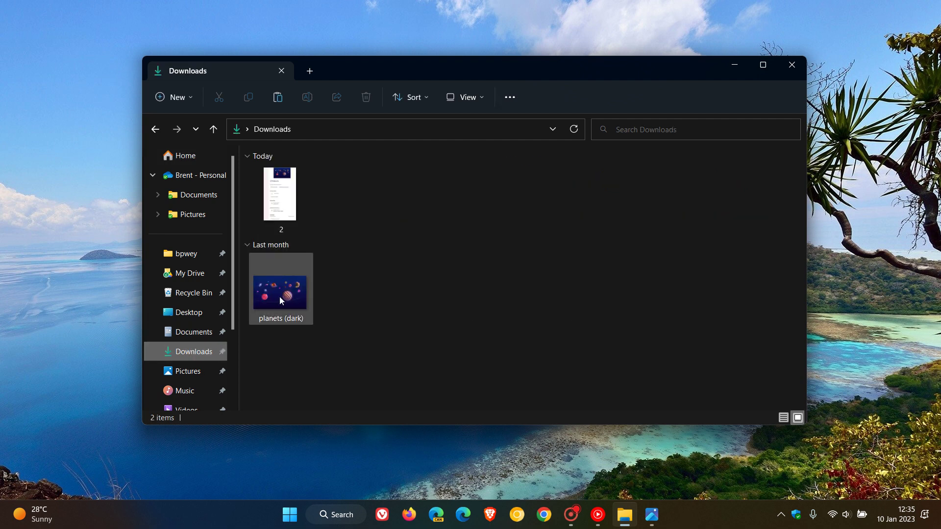
pyautogui.click(280, 294)
pyautogui.click(751, 101)
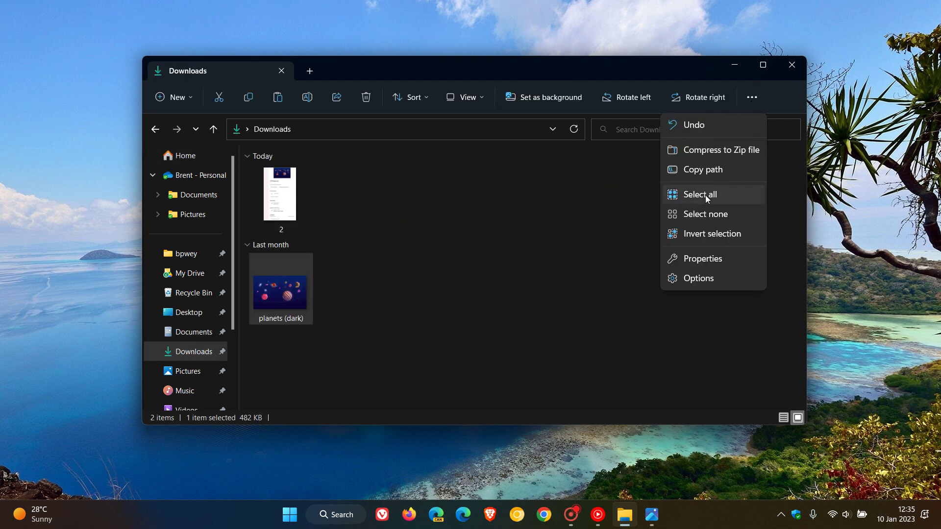
# - Review the planets (dark) Properties Details tab in a centred window, then cancel it
pyautogui.click(704, 259)
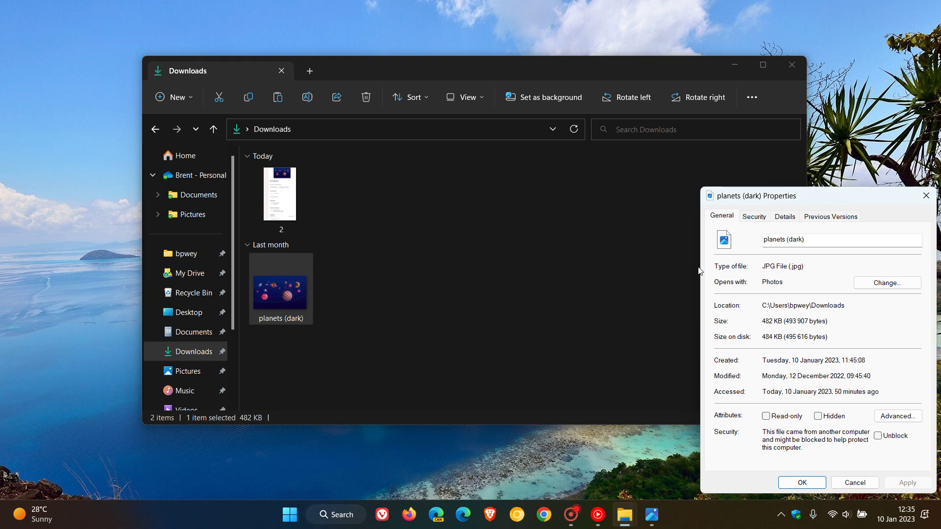
pyautogui.moveTo(815, 199); pyautogui.dragTo(517, 132)
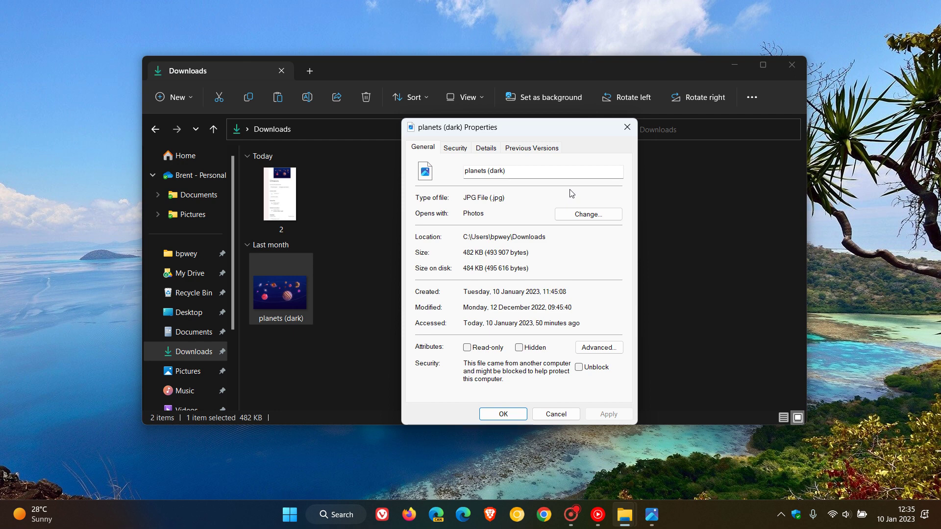
pyautogui.click(484, 151)
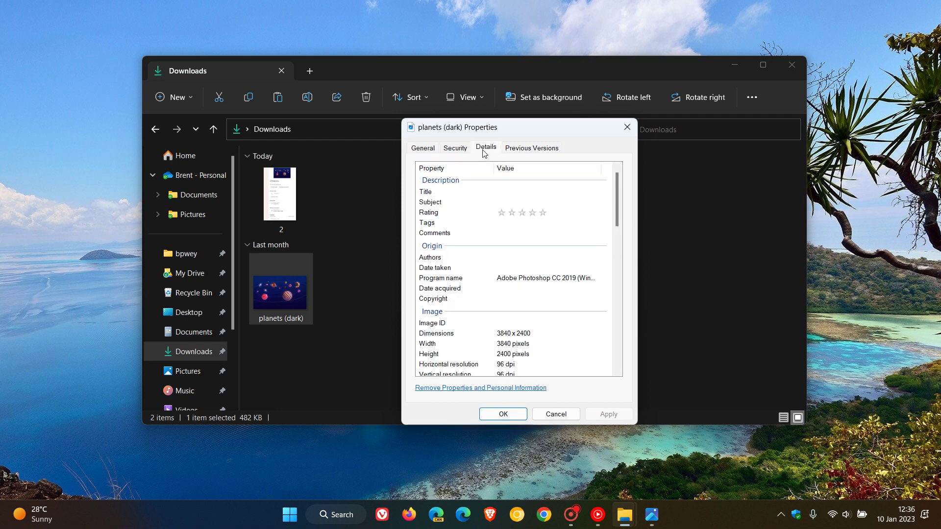
pyautogui.scroll(-1, 528, 249)
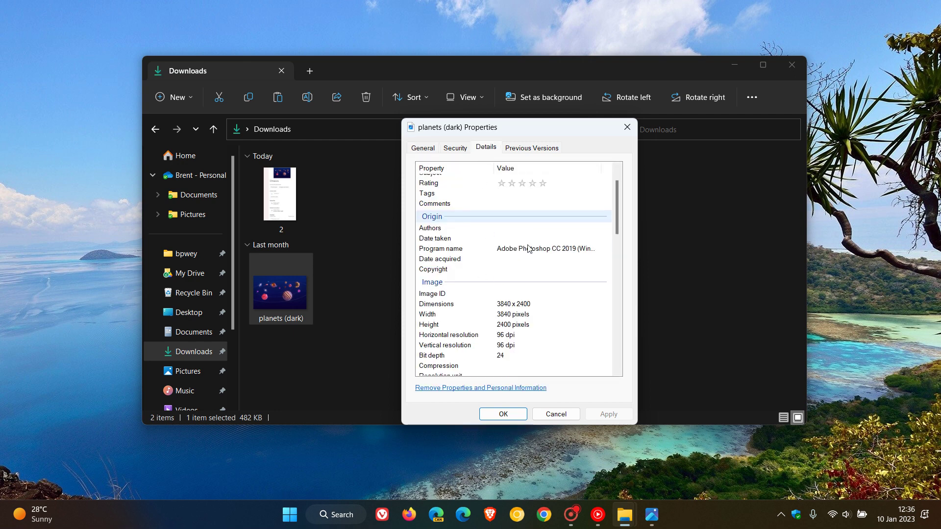
pyautogui.scroll(-1, 527, 249)
pyautogui.scroll(-1, 528, 249)
pyautogui.scroll(-1, 528, 249)
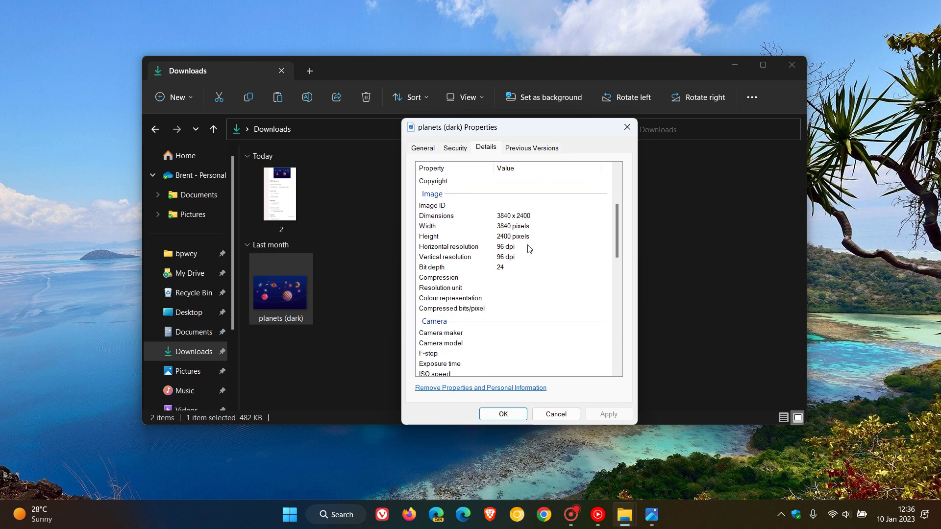
pyautogui.scroll(-1, 528, 249)
pyautogui.scroll(-1, 528, 249)
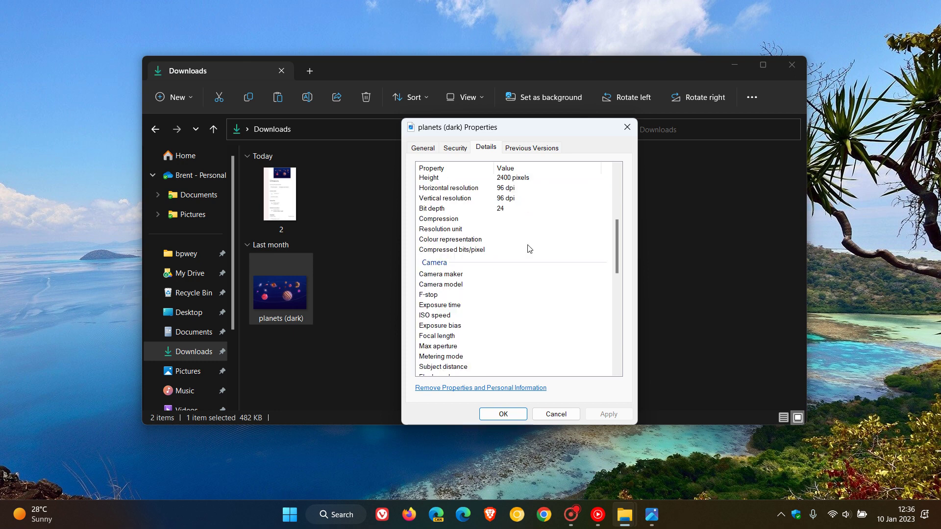
pyautogui.scroll(-1, 528, 249)
pyautogui.scroll(-1, 528, 248)
pyautogui.scroll(-1, 528, 249)
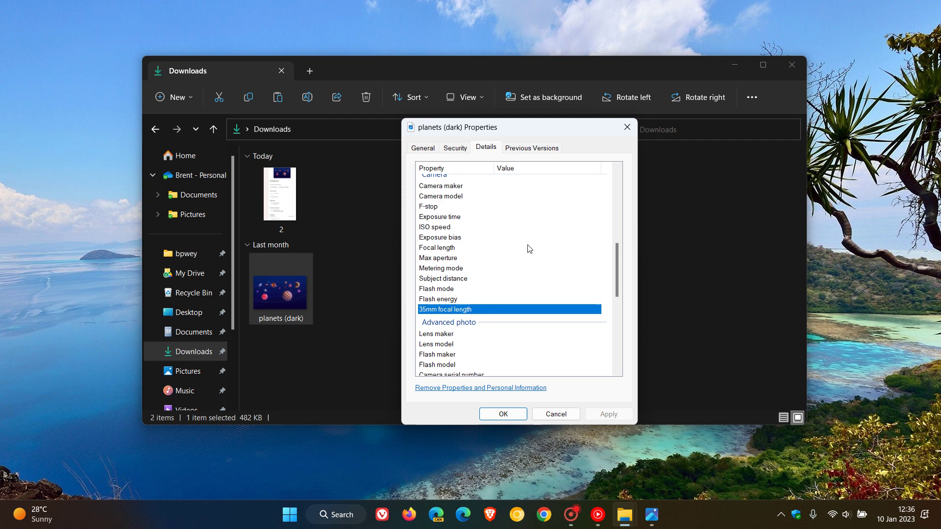
pyautogui.scroll(-1, 528, 248)
pyautogui.scroll(-1, 528, 248)
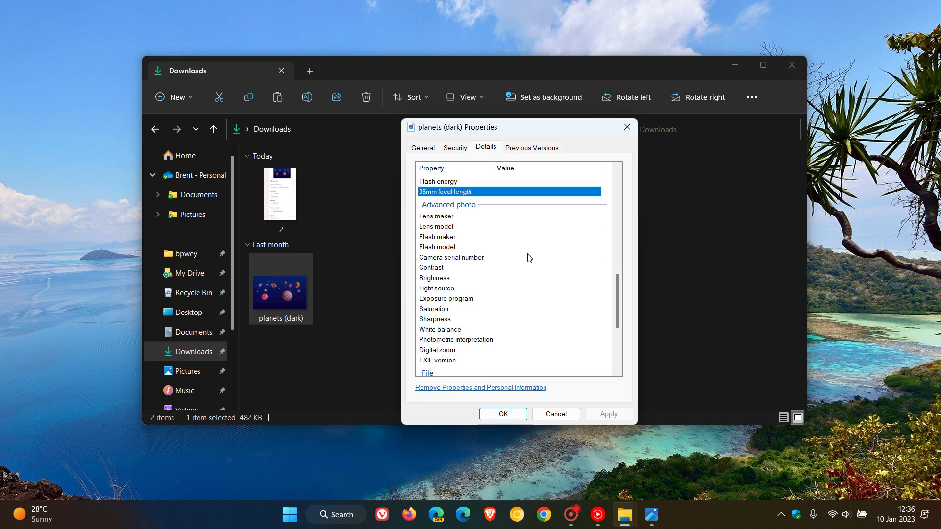
pyautogui.click(556, 413)
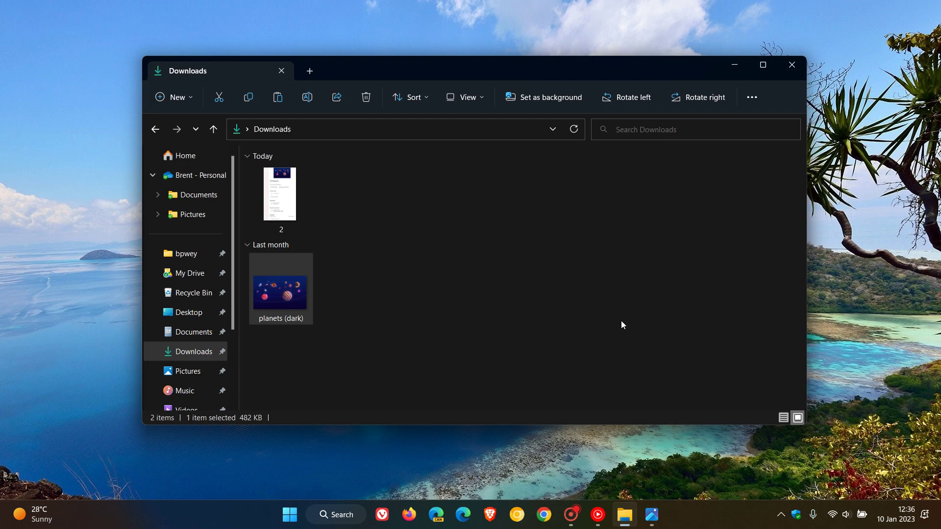
pyautogui.click(652, 517)
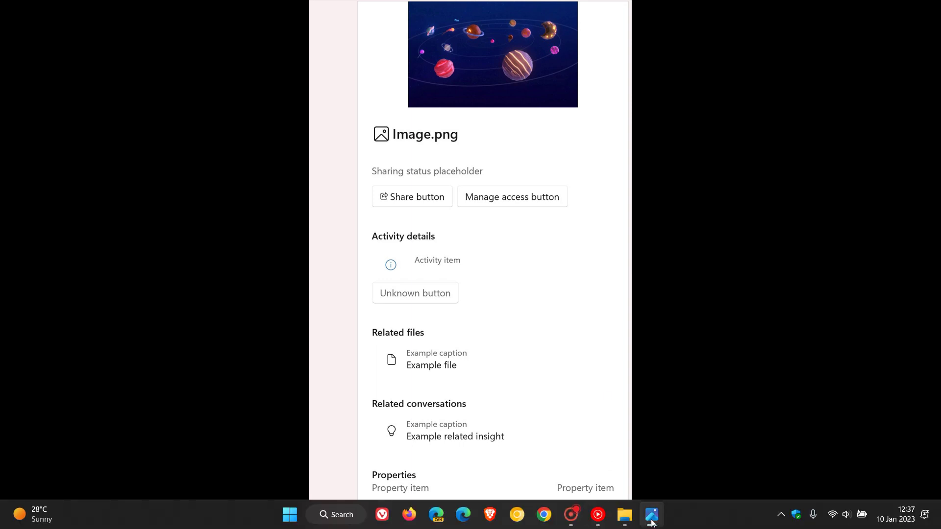
pyautogui.moveTo(651, 515)
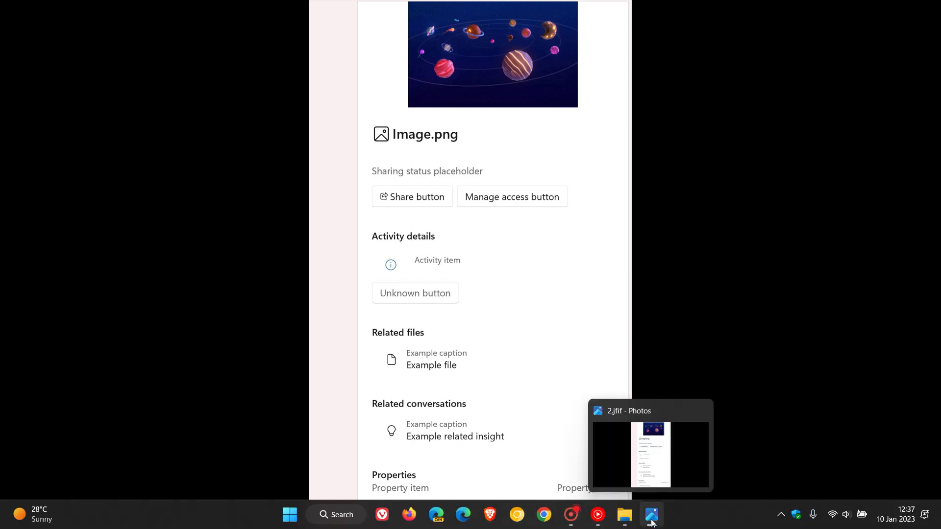
pyautogui.click(651, 520)
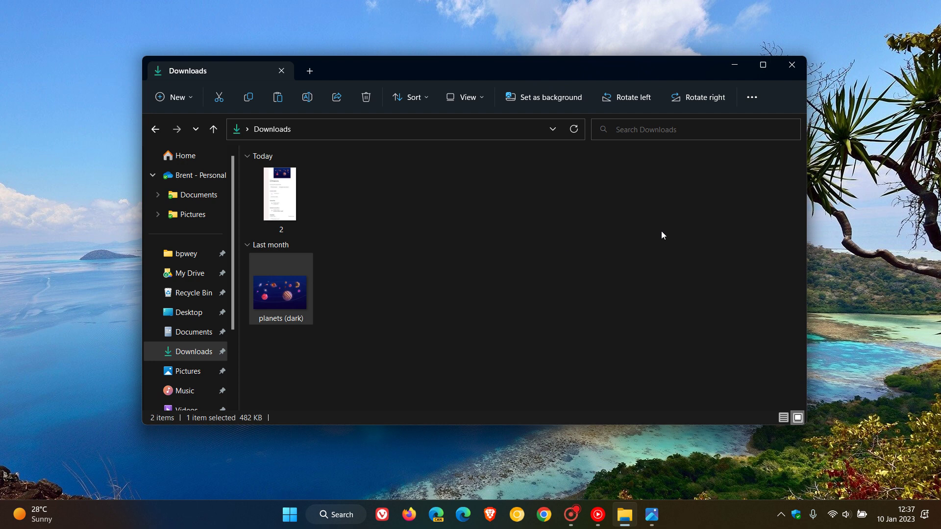
# - Minimize File Explorer to reveal the island wallpaper desktop
pyautogui.click(735, 66)
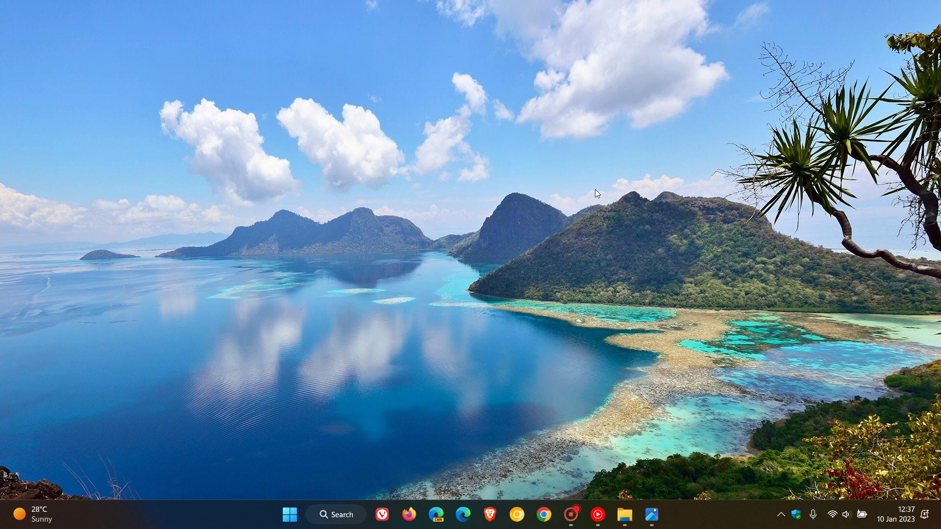